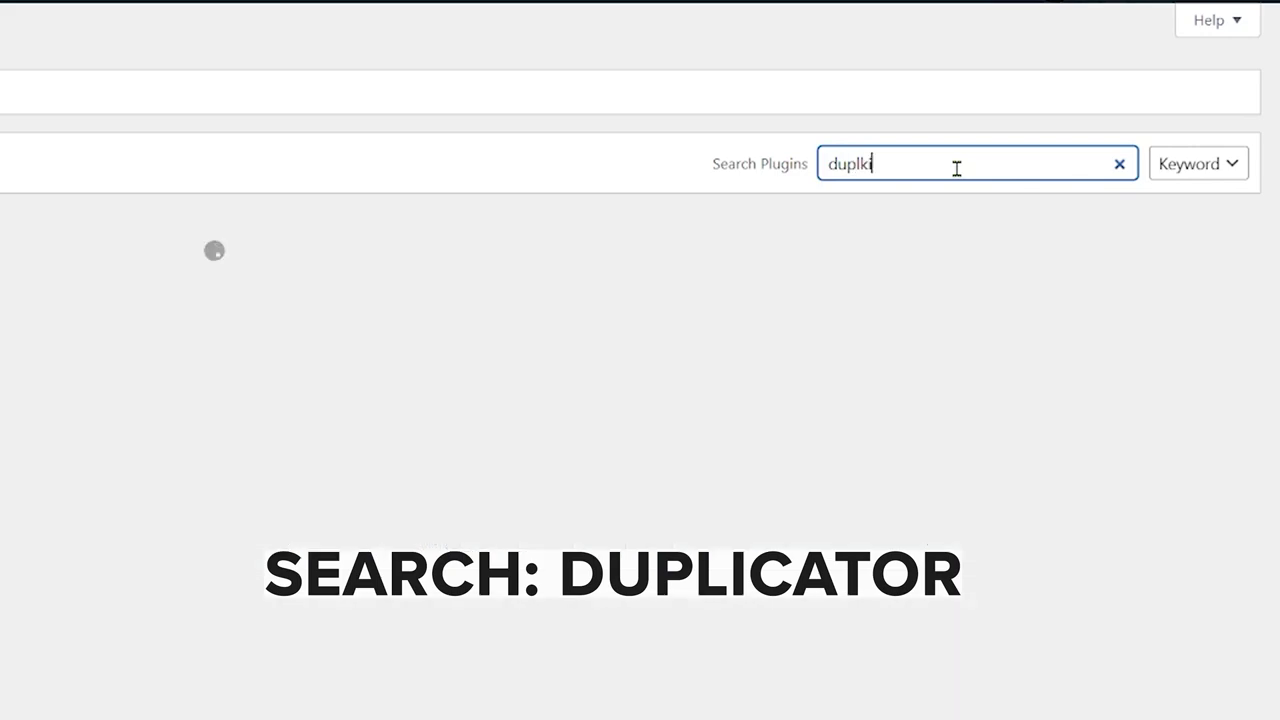
- Search the plugin directory for Duplicator and install the Duplicator – Backups & Migration Plugin
type("icator")
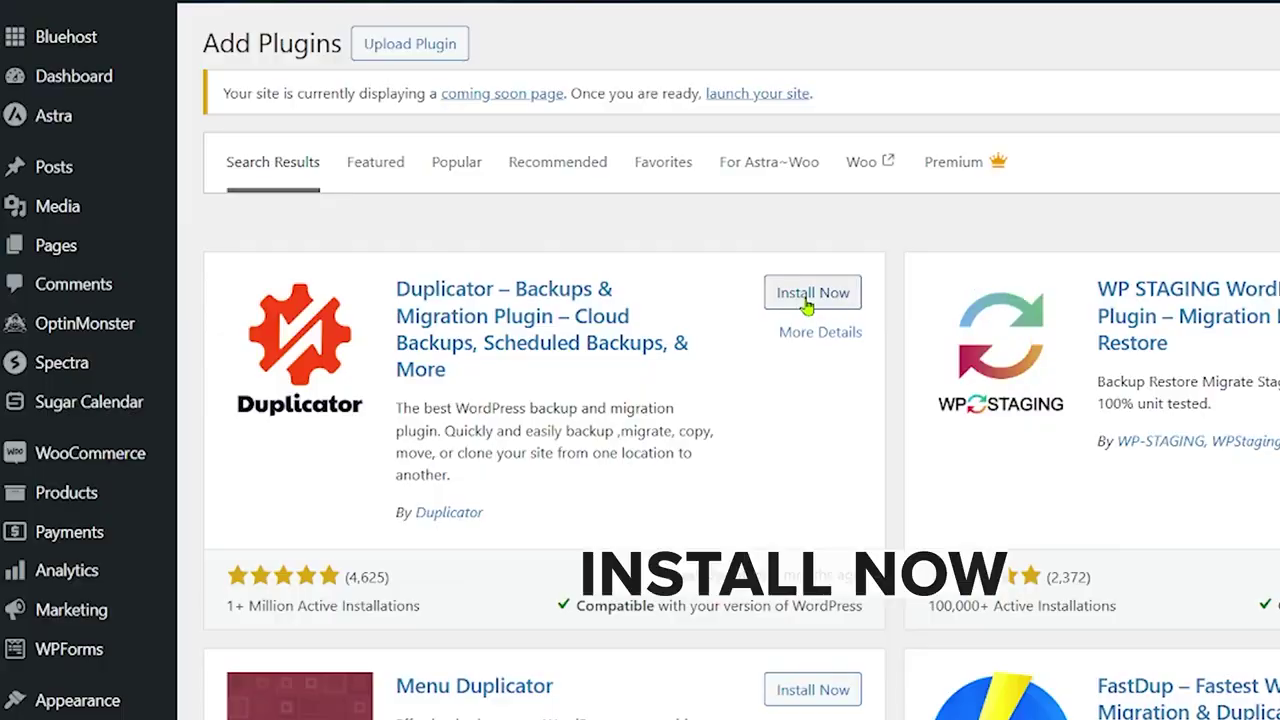
left_click(808, 300)
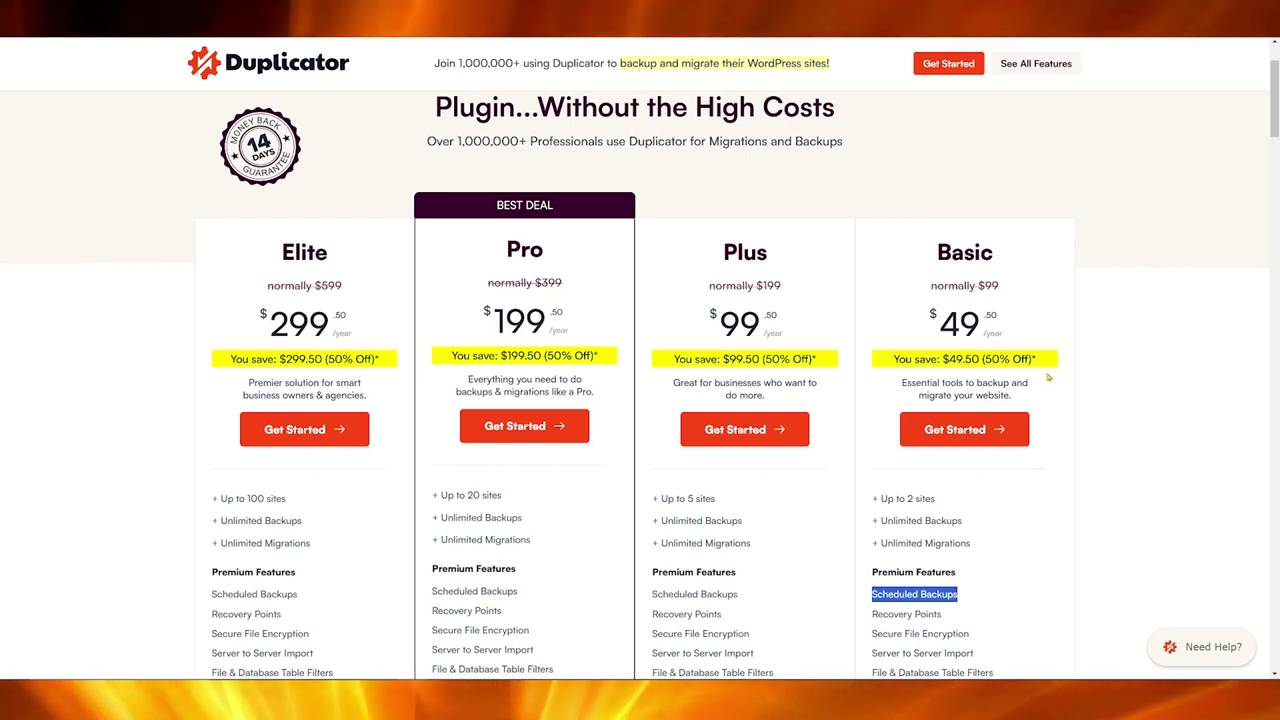
left_click_drag(1038, 359, 906, 359)
left_click(1134, 546)
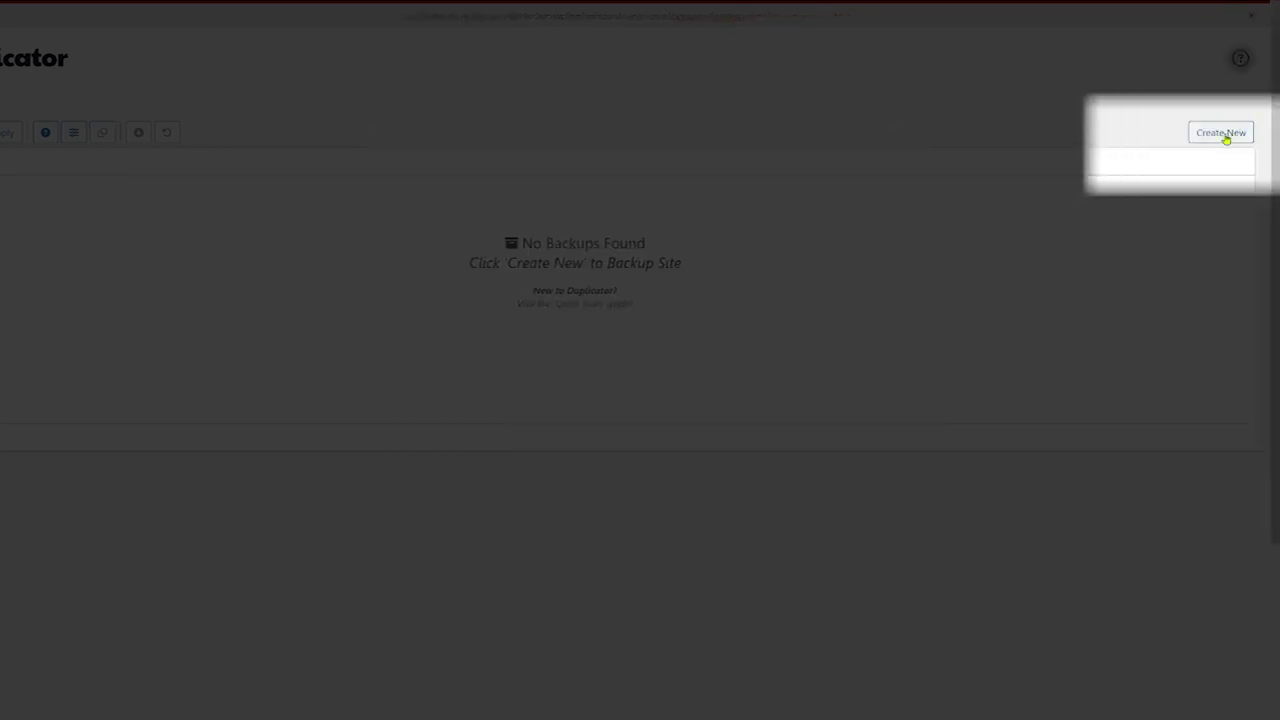
- Start creating a new Duplicator backup and expand its Backup settings section
left_click(1224, 133)
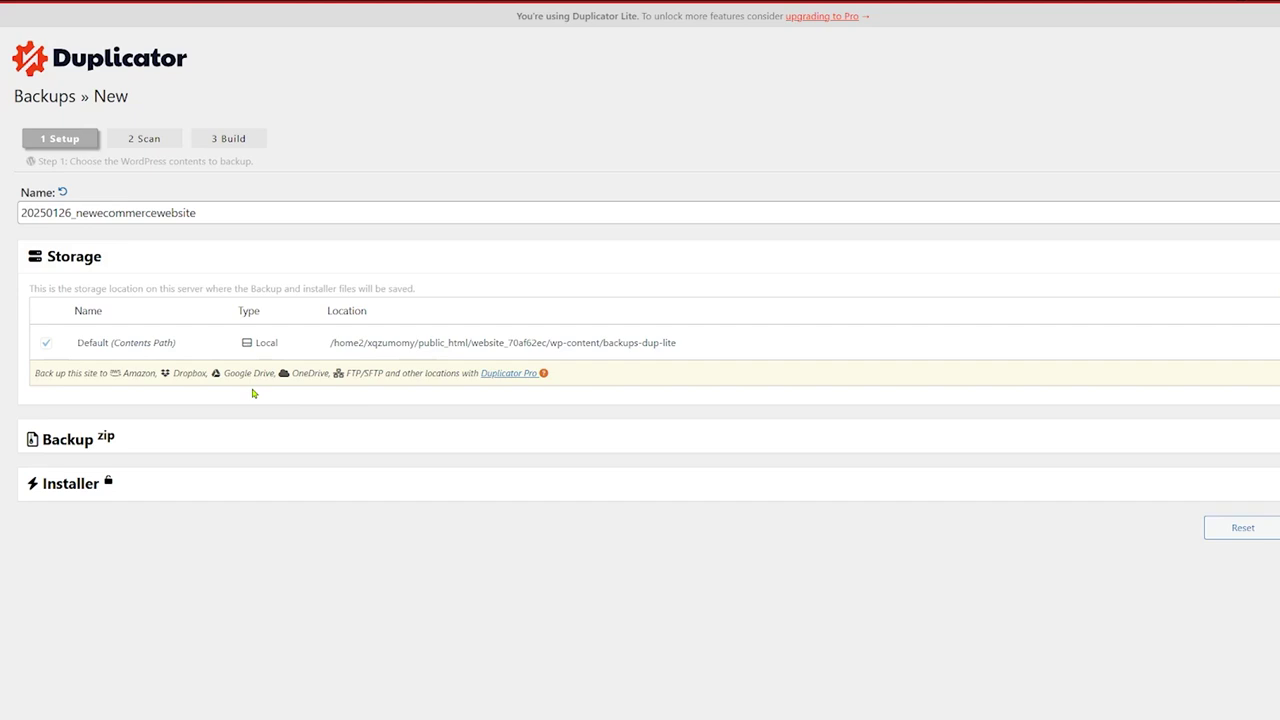
left_click(1270, 438)
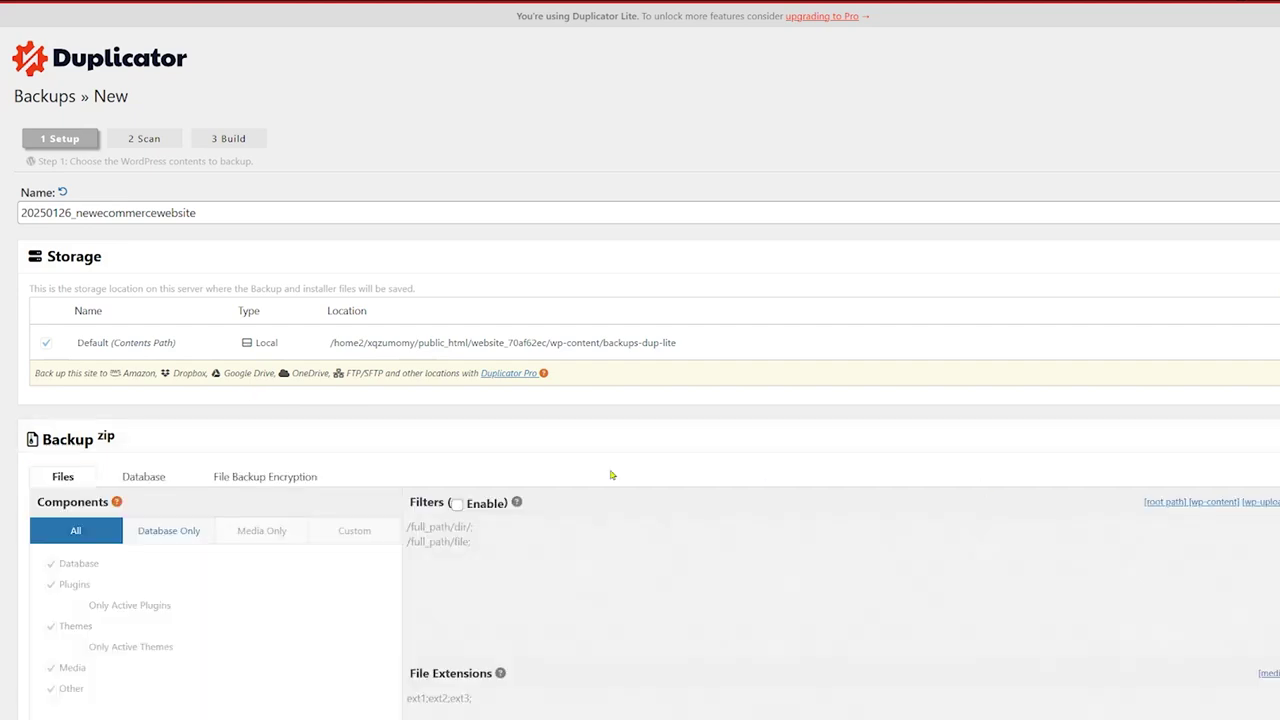
scroll(534, 458, "down", 2)
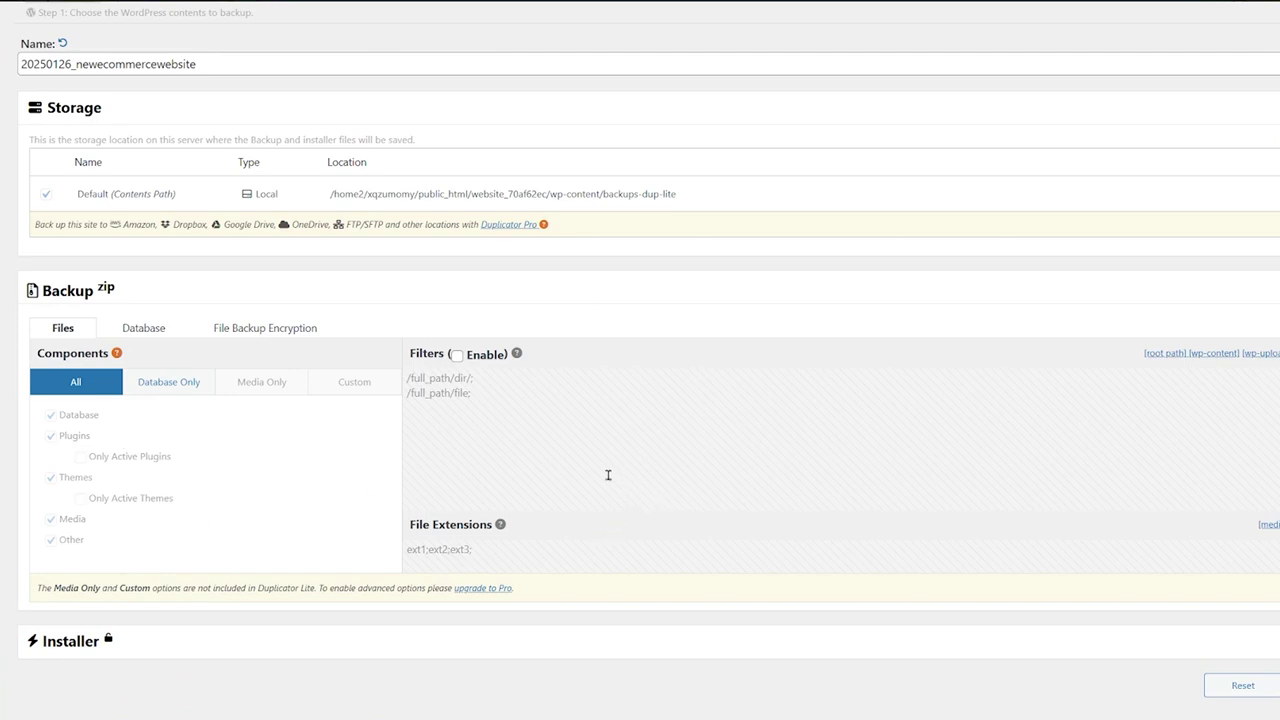
- Try file filters for the wp-content and wp-uploads folders, turn filtering off again and collapse the Backup section
left_click(456, 357)
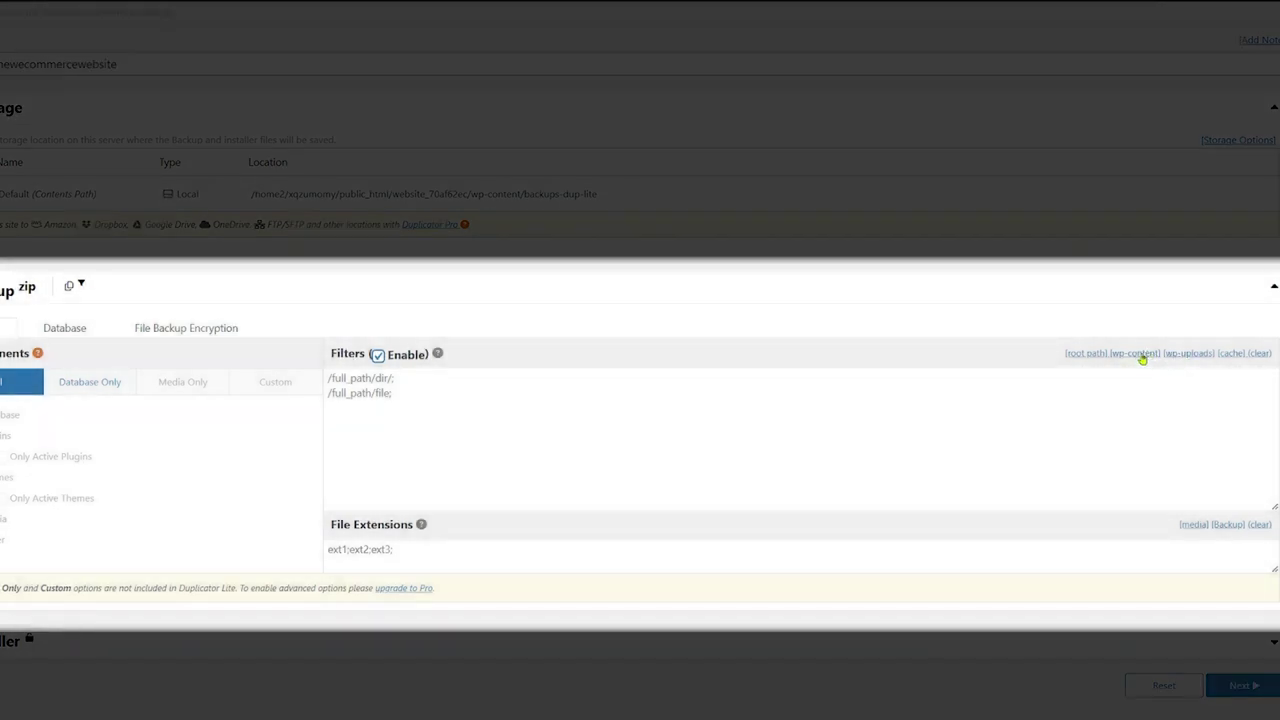
left_click(1138, 354)
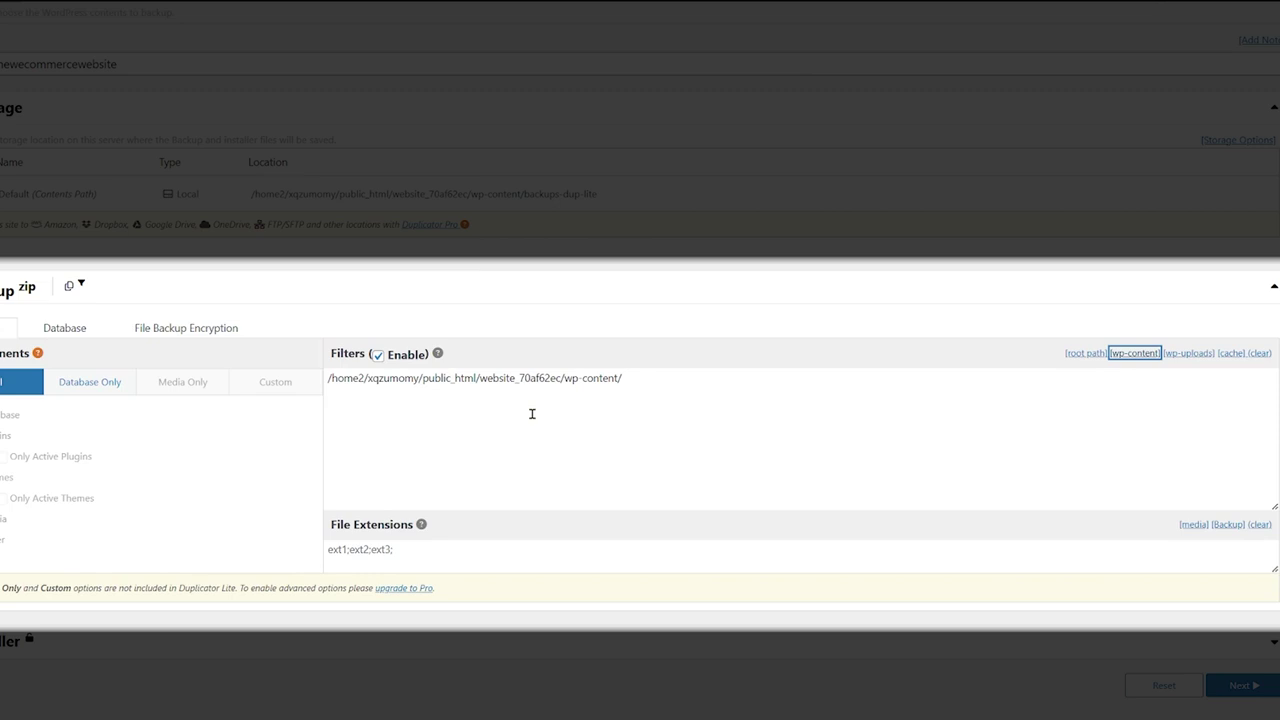
left_click(1188, 354)
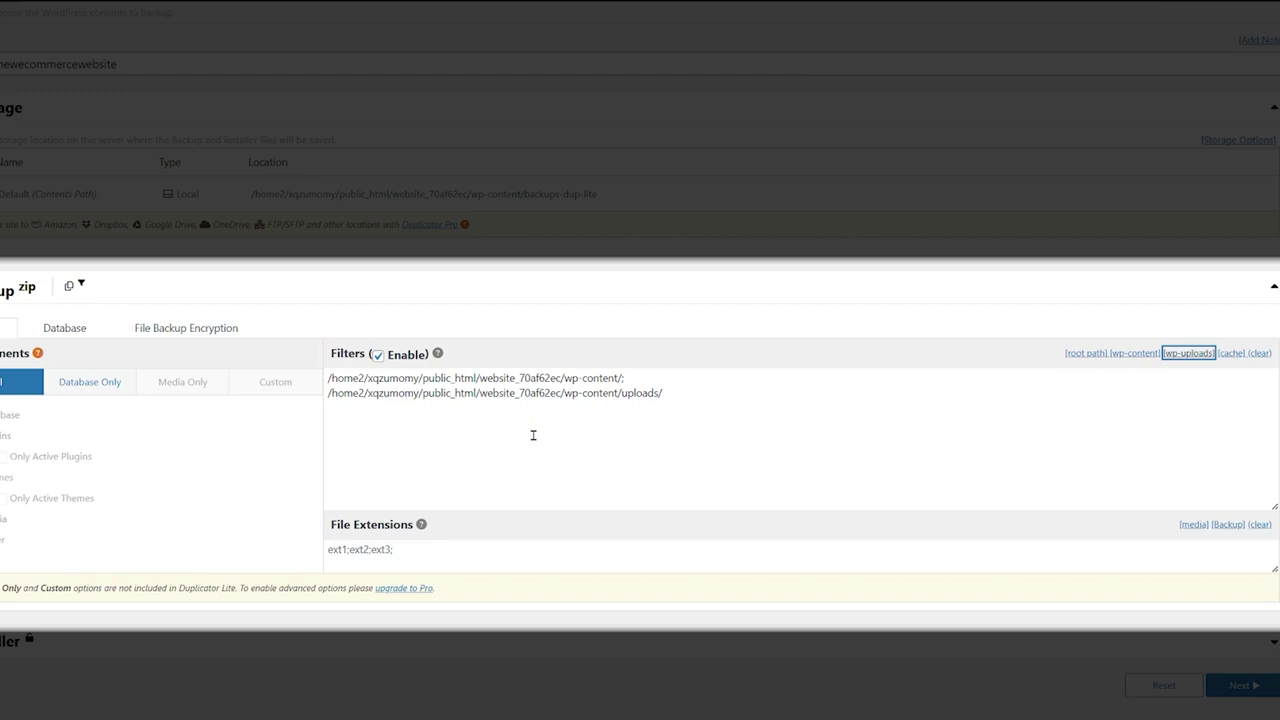
left_click(378, 356)
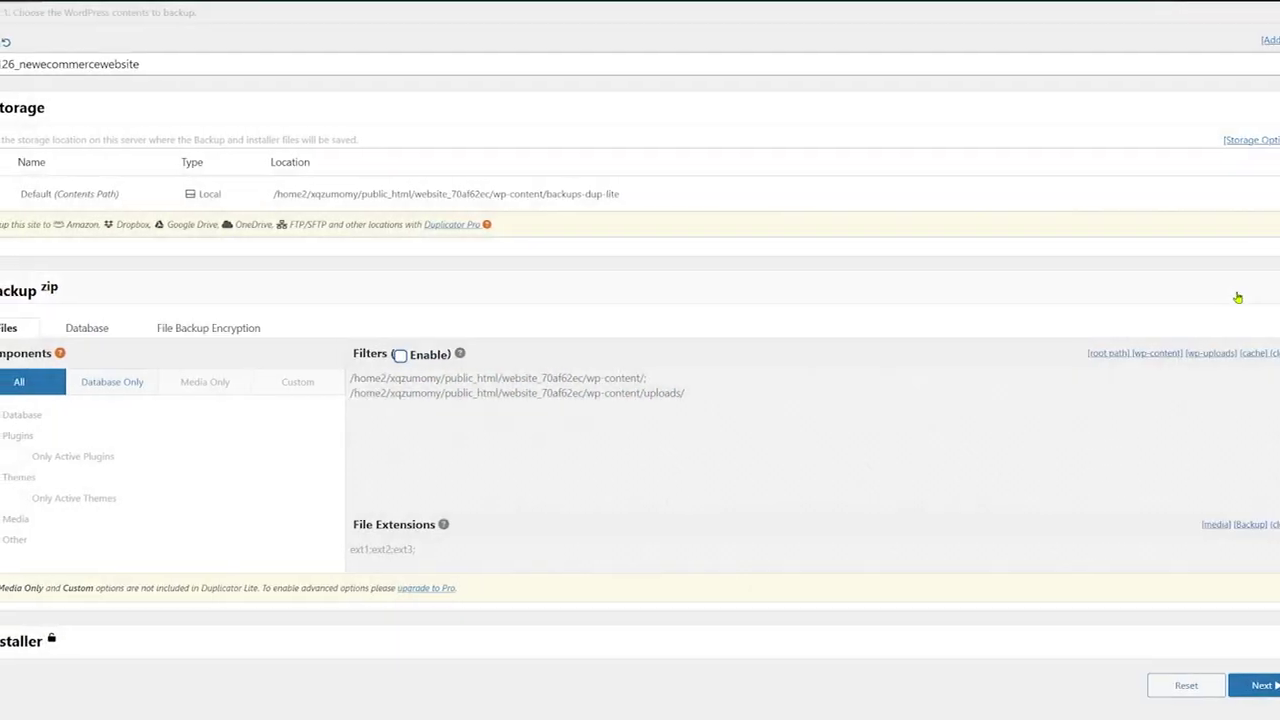
left_click(1218, 289)
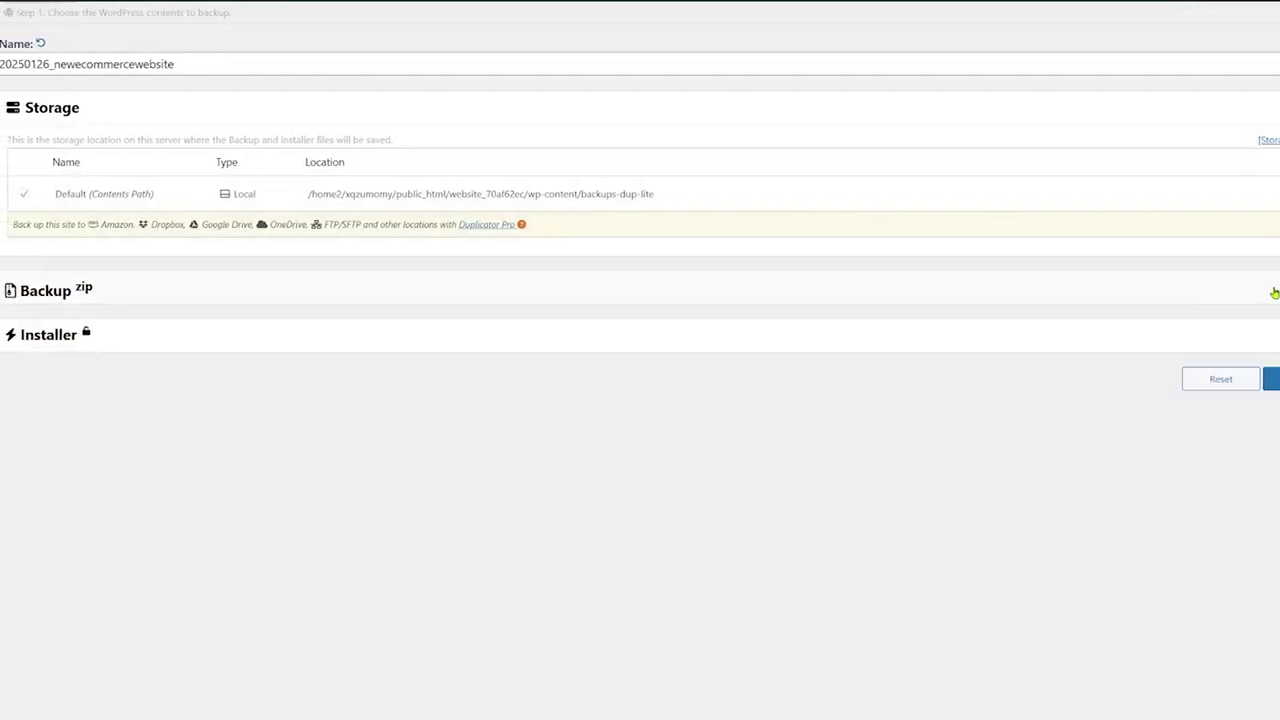
- Enable password protection in the Installer settings and enter a password for the installer
left_click(208, 343)
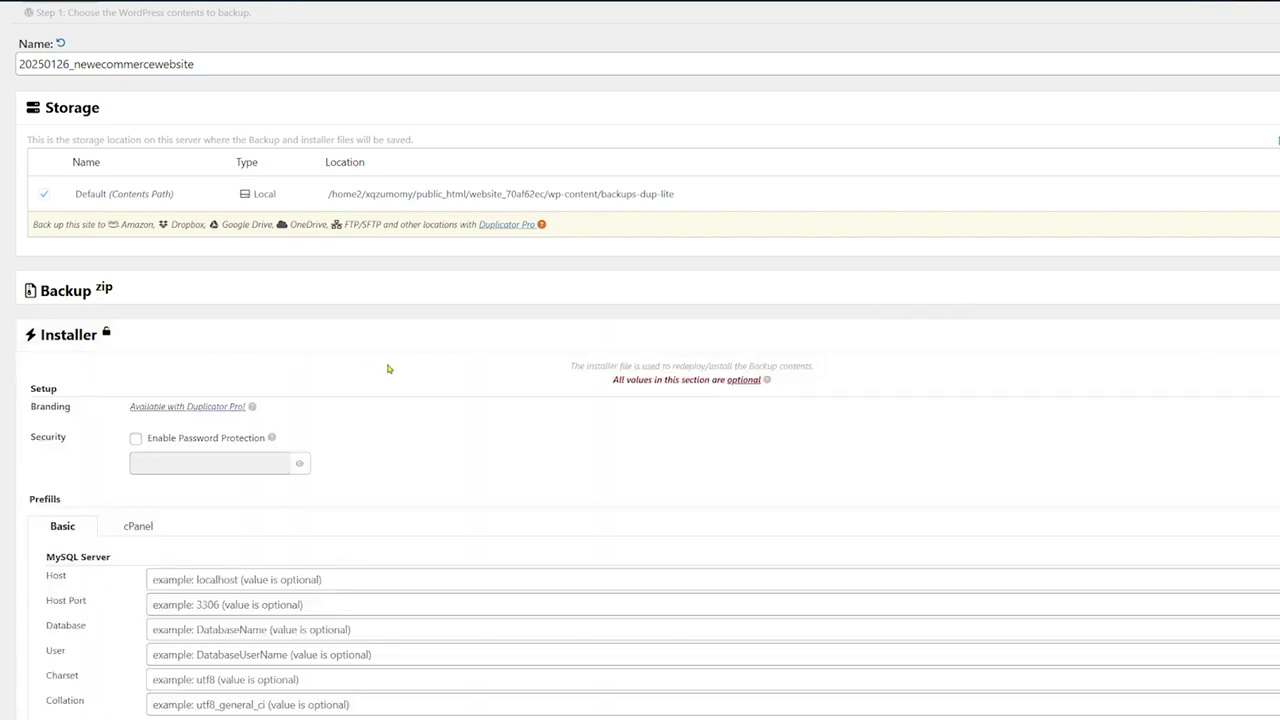
scroll(395, 369, "down", 2)
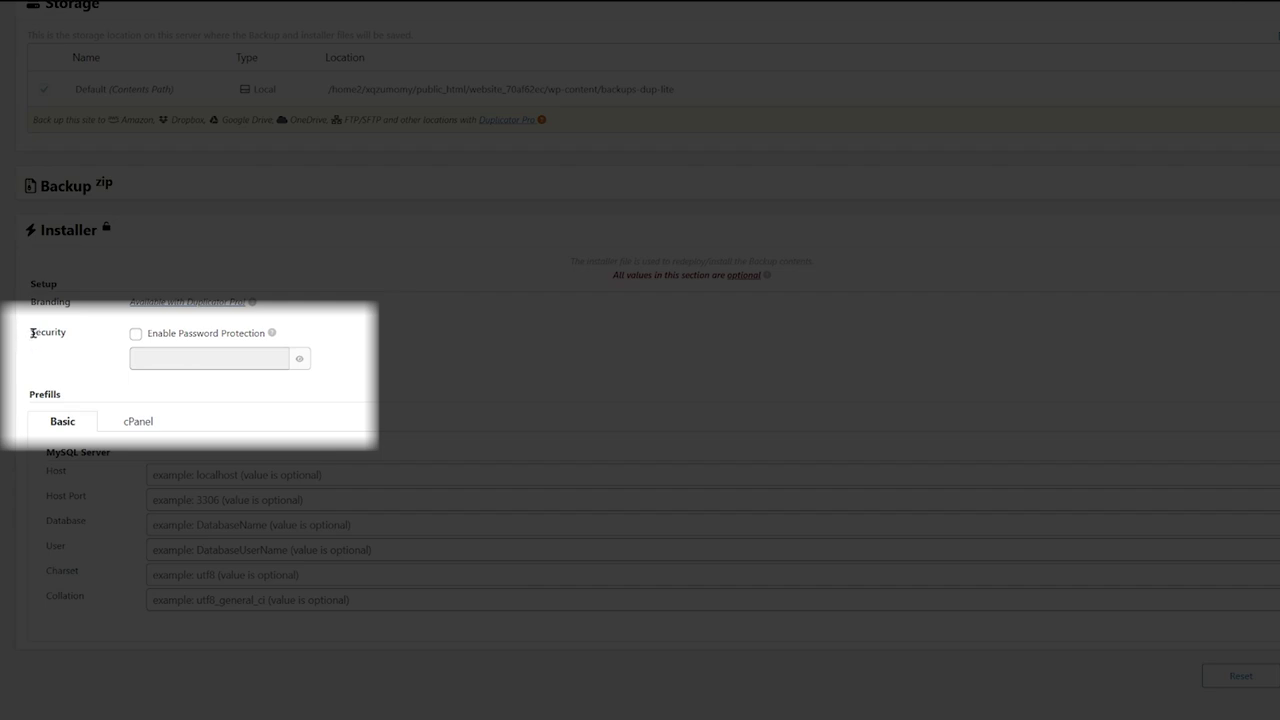
left_click_drag(30, 333, 92, 344)
left_click(135, 334)
left_click(187, 365)
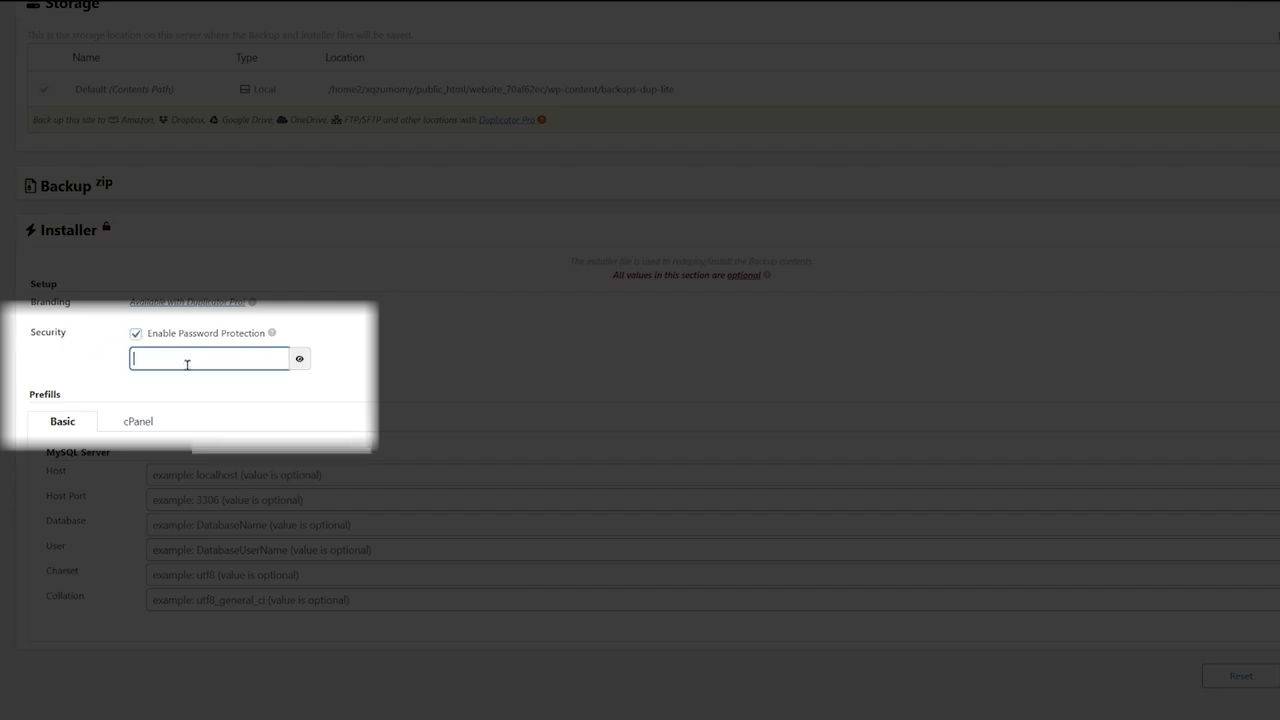
left_click(313, 358)
left_click(218, 355)
type("p")
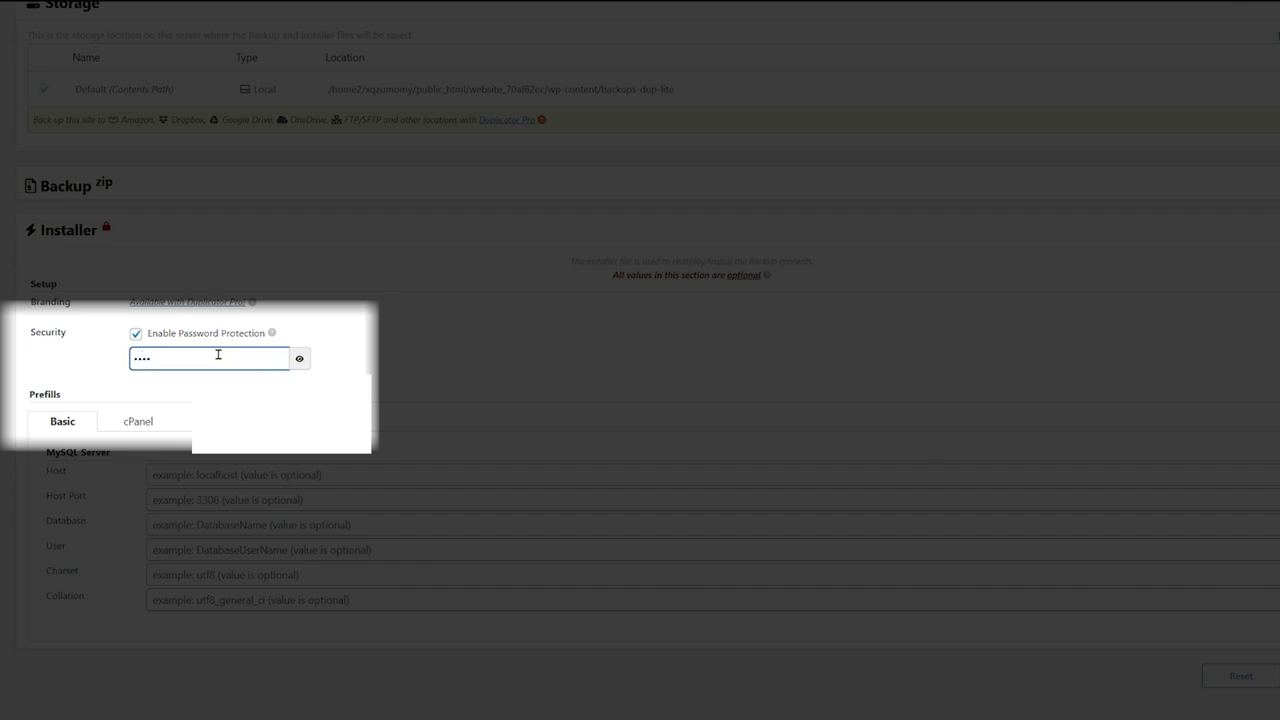
key("BackSpace")
key("BackSpace")
left_click(340, 373)
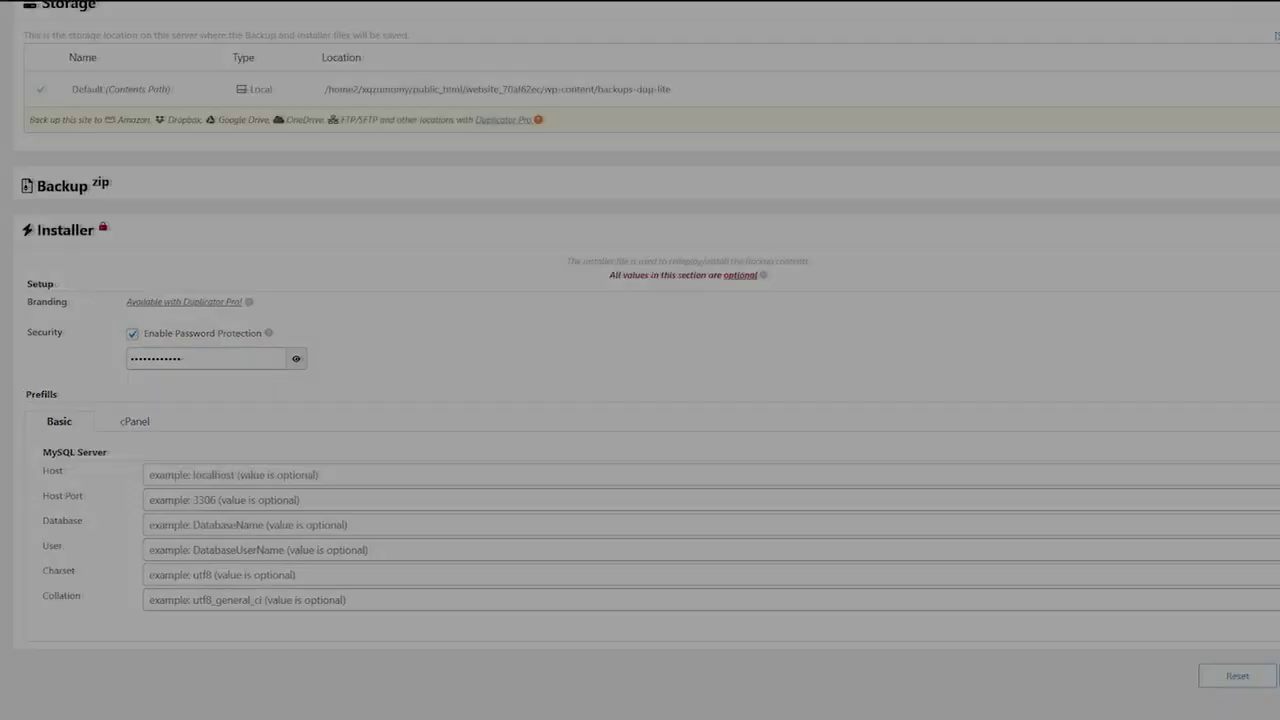
- Run the site scan with the configured setup and build the backup
left_click(1268, 232)
left_click(1221, 276)
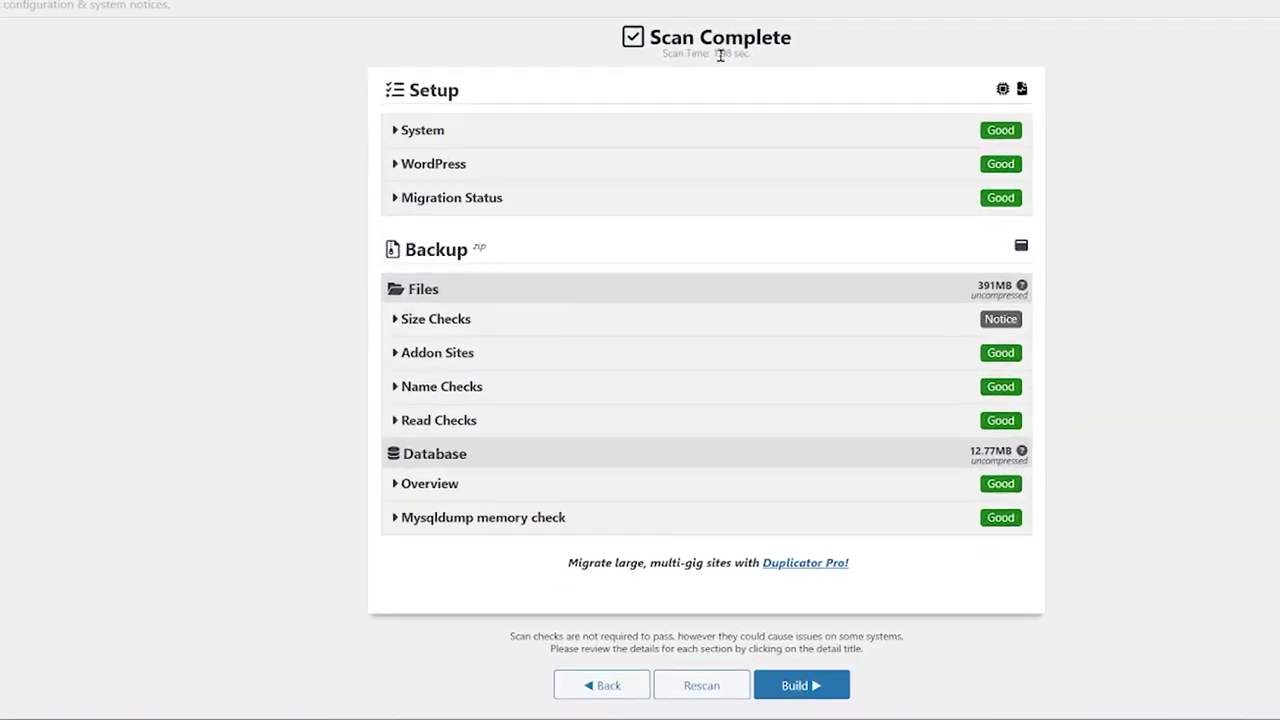
scroll(1236, 287, "down", 3)
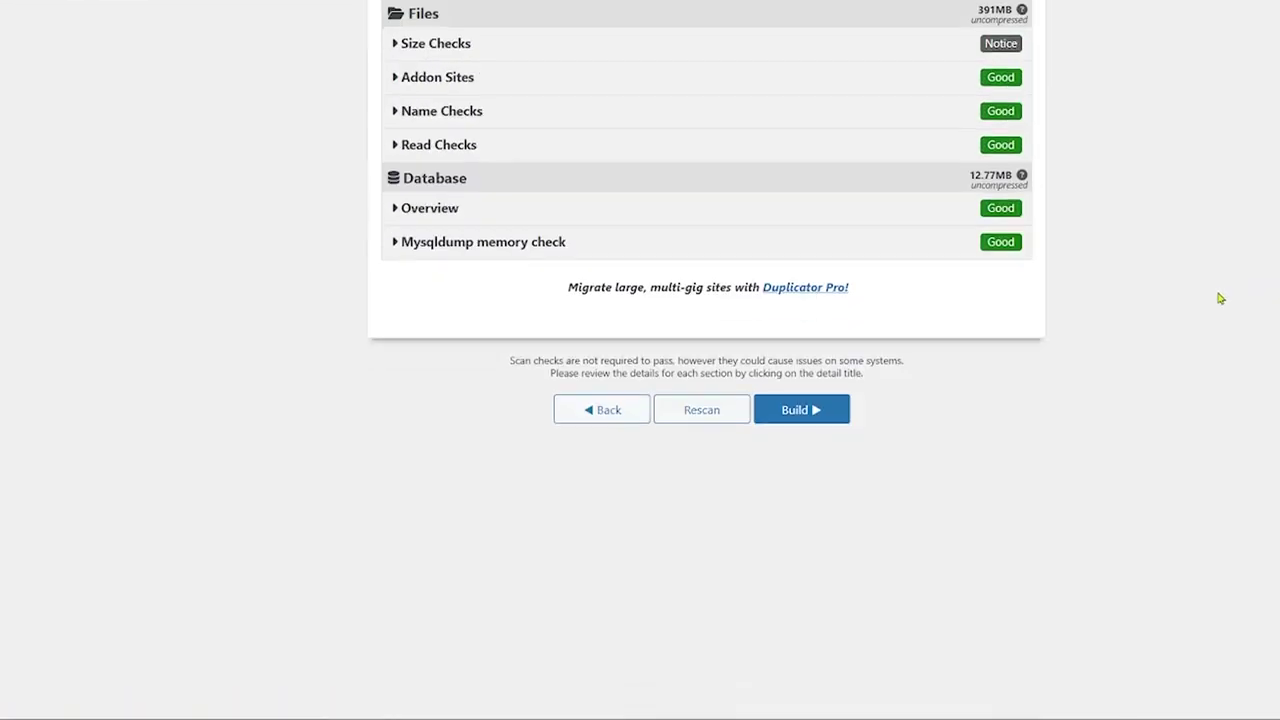
left_click(800, 414)
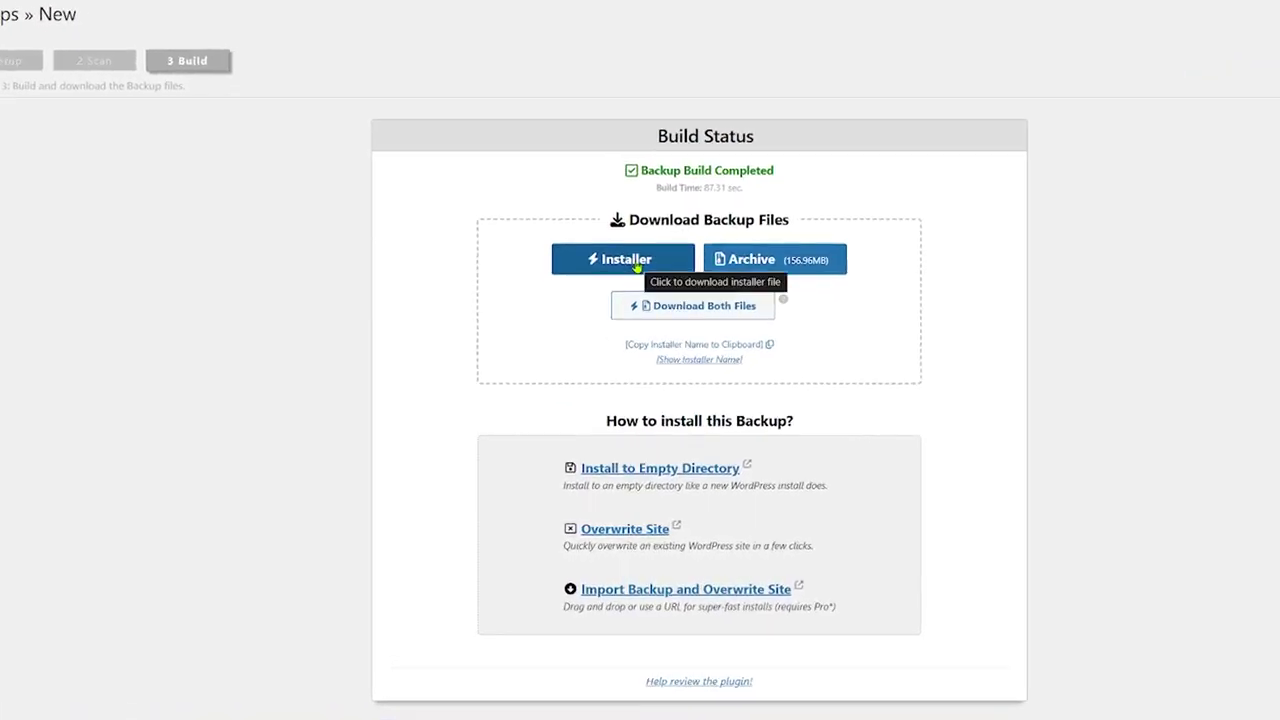
- Download both backup files, the installer and the archive, from the completed build
scroll(860, 276, "down", 2)
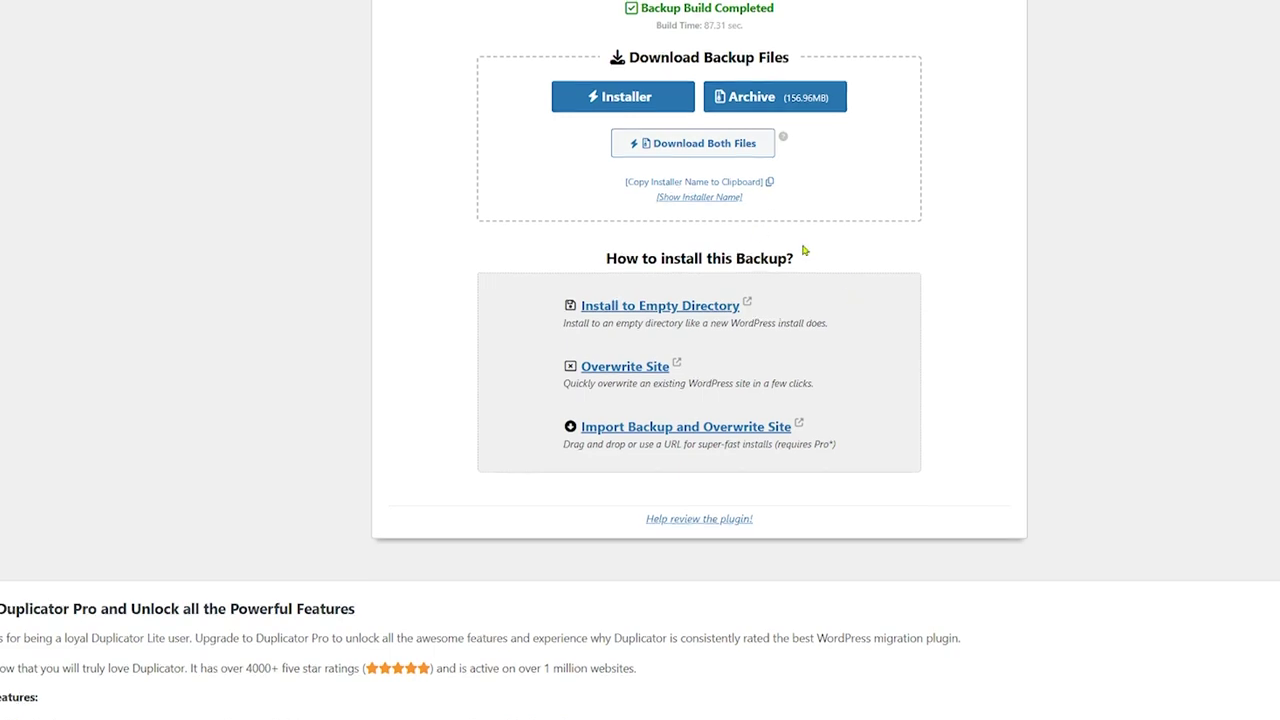
scroll(805, 251, "up", 1)
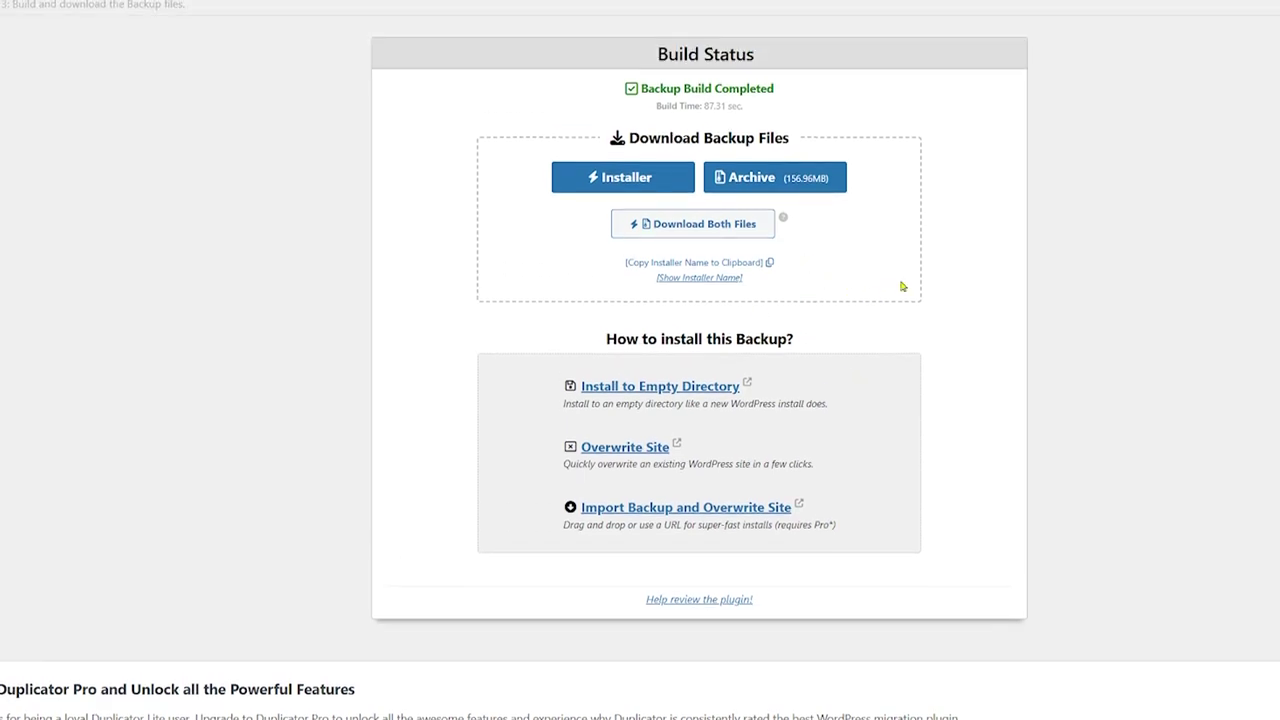
left_click(701, 234)
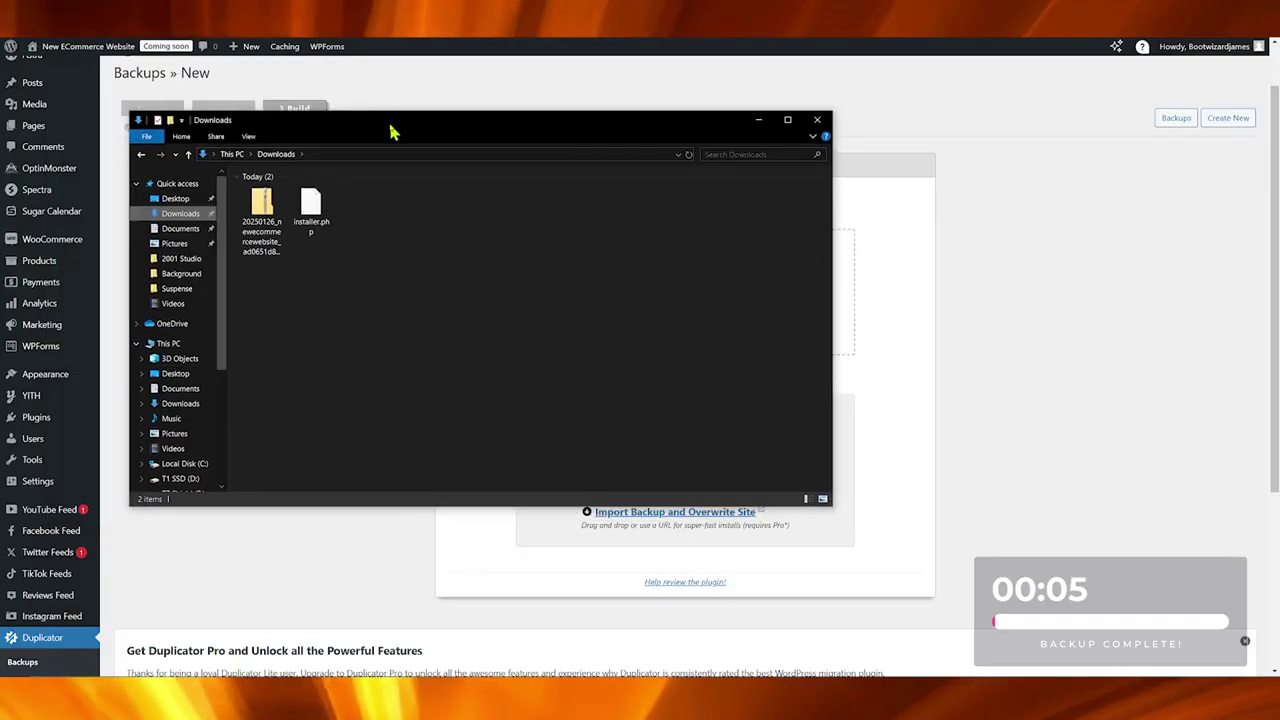